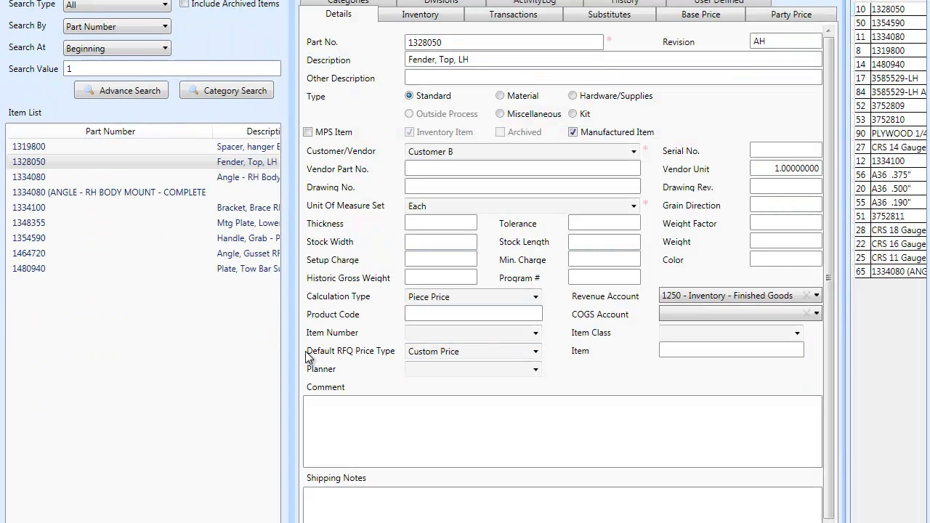
Look through the available Default RFQ Price Type options for part 1328050.
left_click(536, 353)
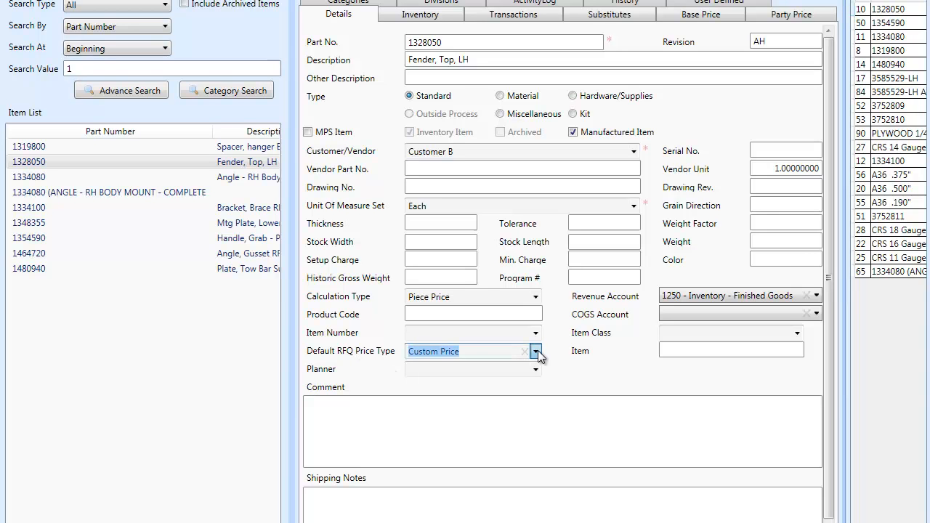
key("Down")
key("Down")
key("Up")
key("Up")
key("Down")
key("Down")
key("Down")
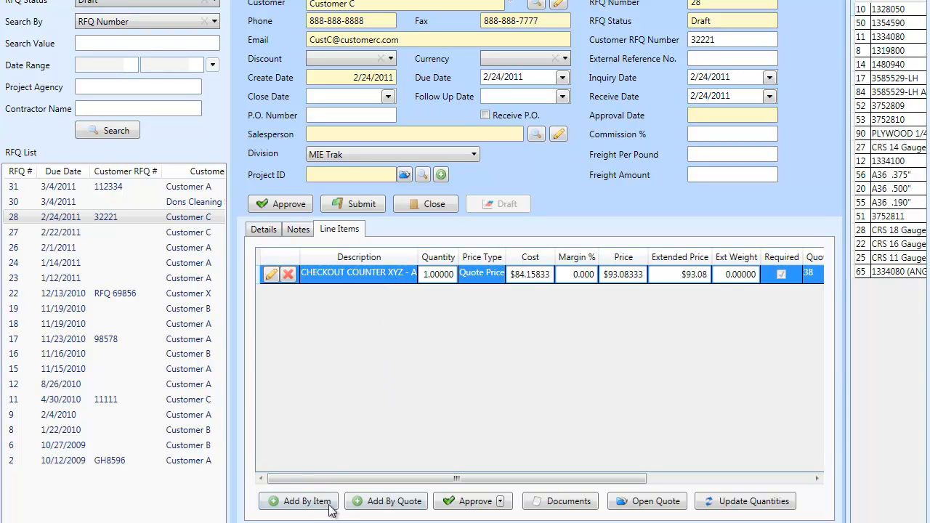
left_click(307, 502)
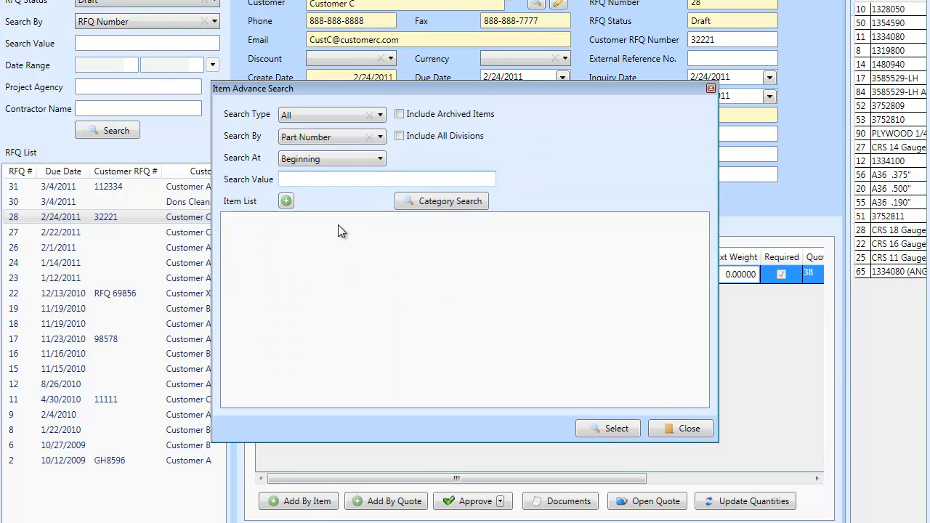
type("35")
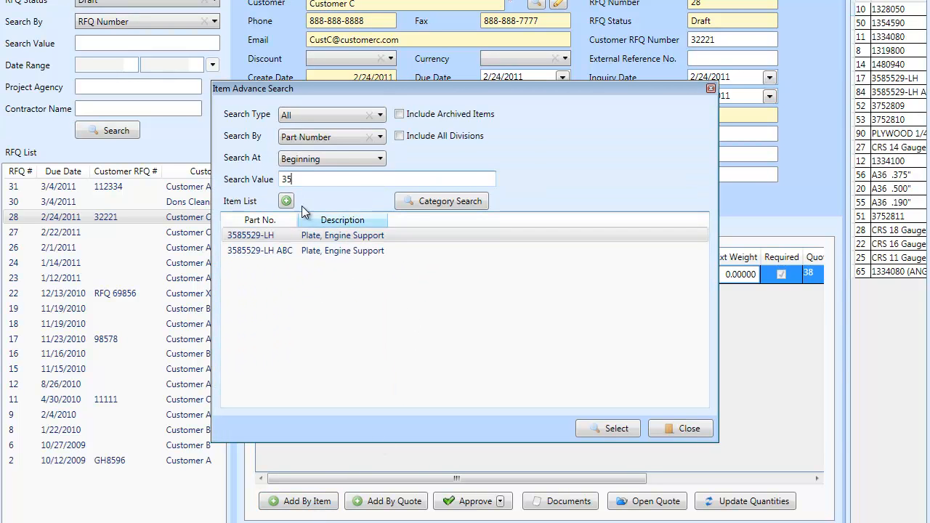
left_click(679, 428)
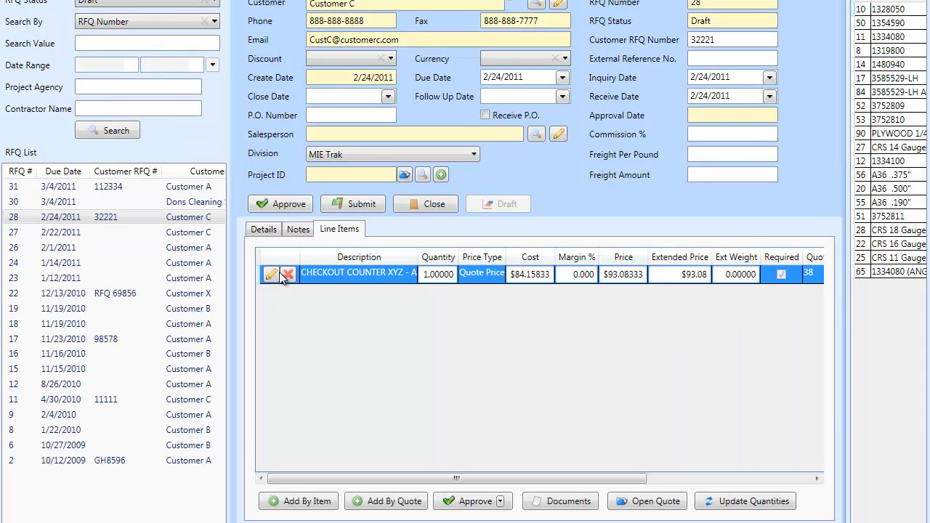
Add a line by item to RFQ 28, searching part numbers beginning with 132 and choosing 1328050, Fender, Top, LH.
left_click(305, 501)
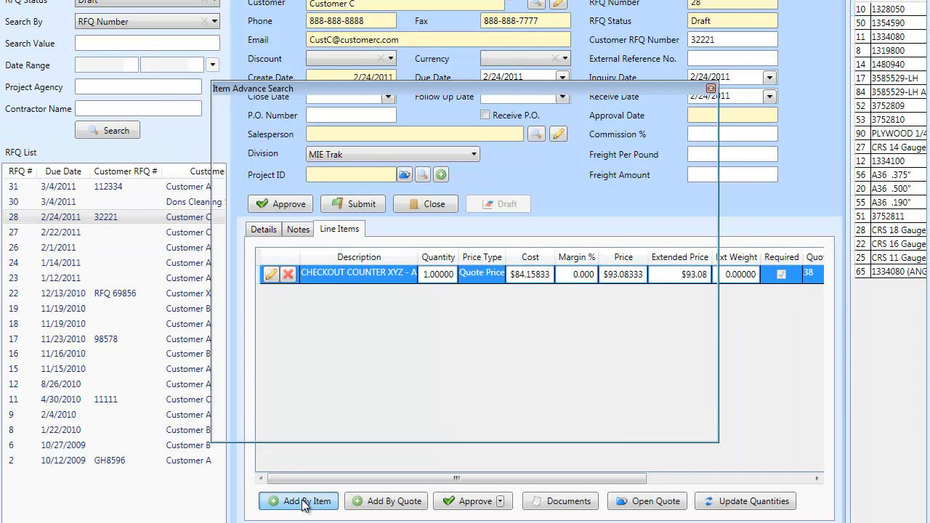
type("132")
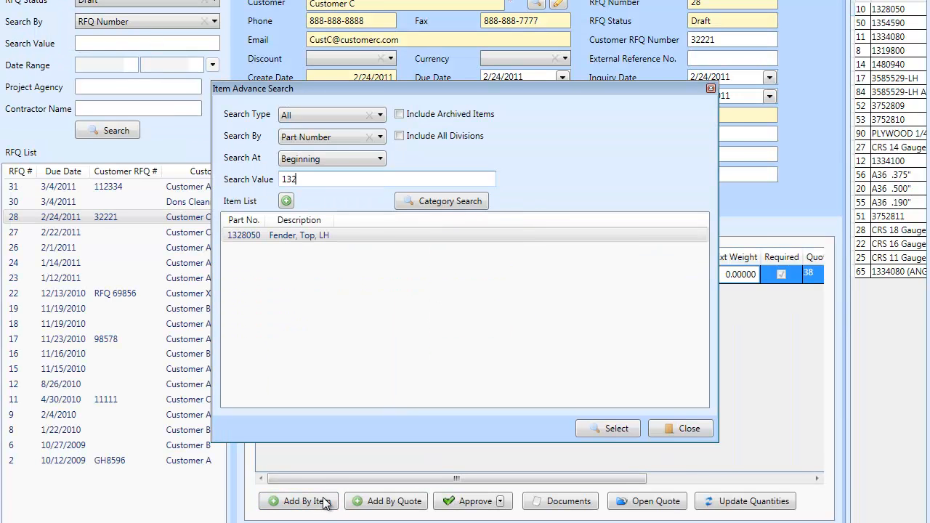
double_click(294, 235)
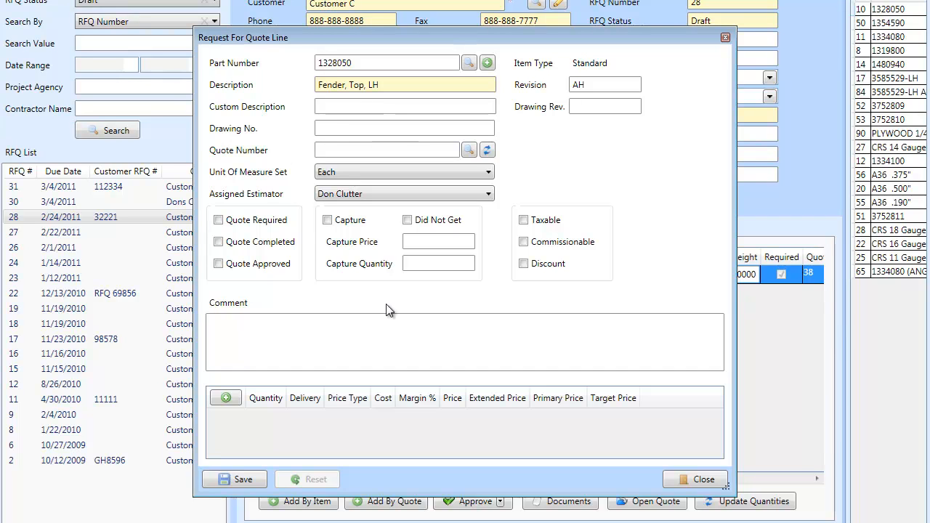
Add quantities of 25 and 100 to the quote line, each with a delivery of 1.
left_click(225, 399)
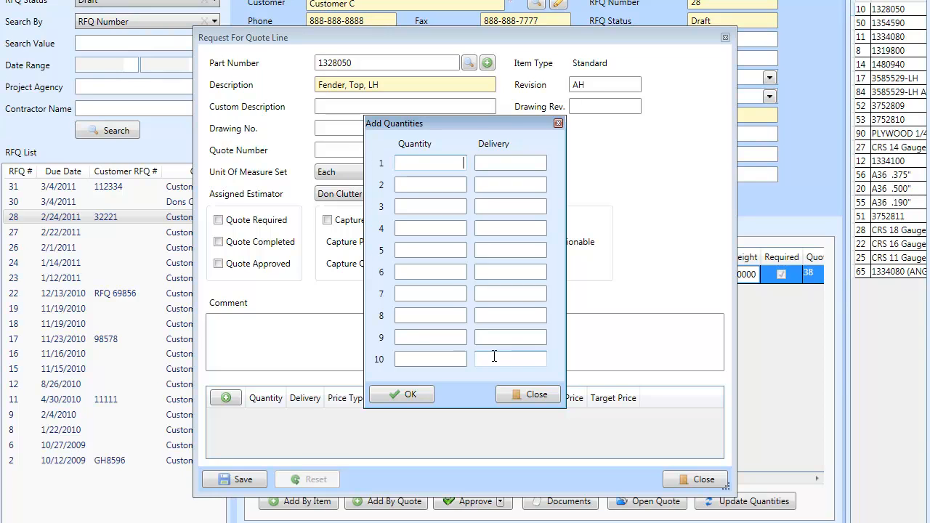
type("25")
key("Tab")
key("Tab")
type("100")
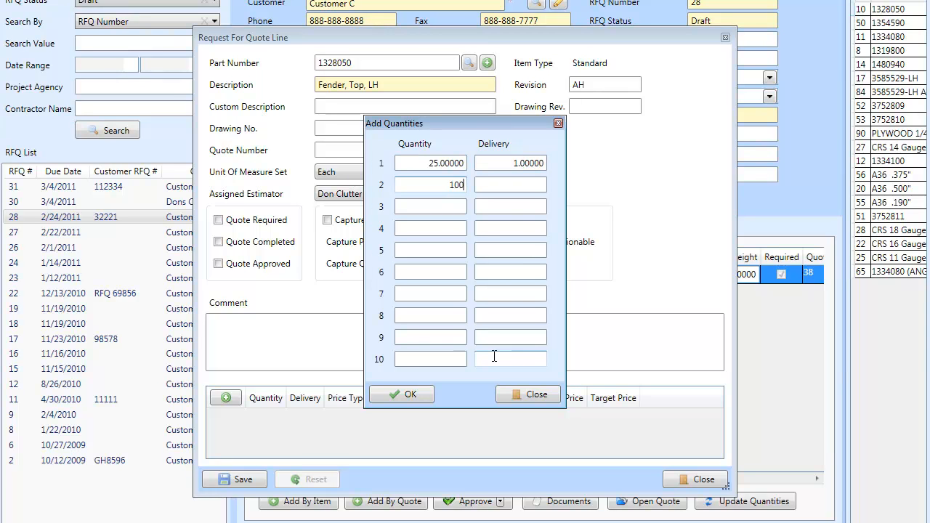
key("Tab")
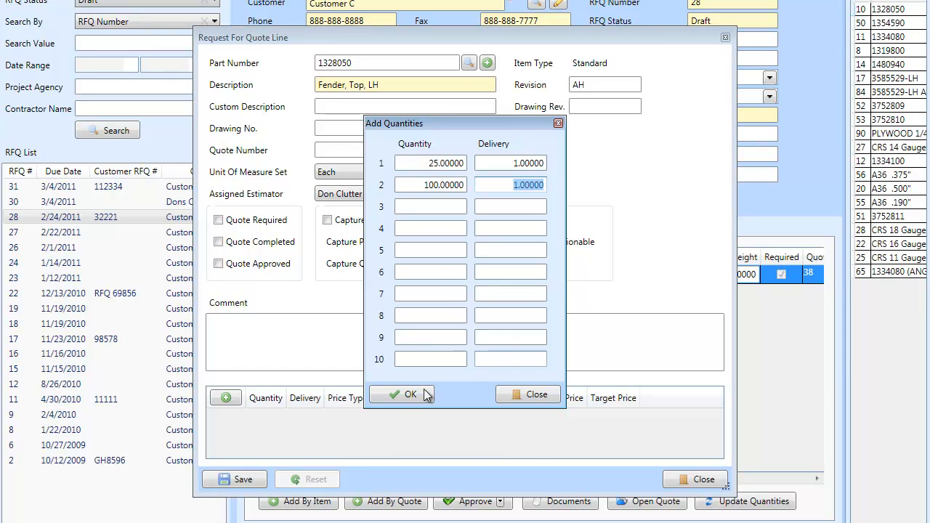
left_click(399, 395)
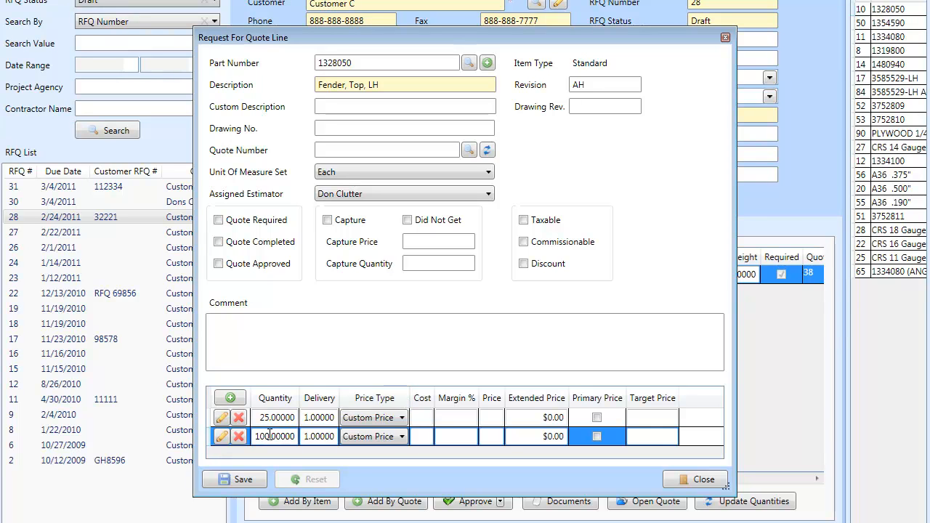
Keep Custom Price for the 25-piece quantity and set its cost to $15 with a 5% margin.
left_click(369, 421)
scroll(368, 420, "down", 1)
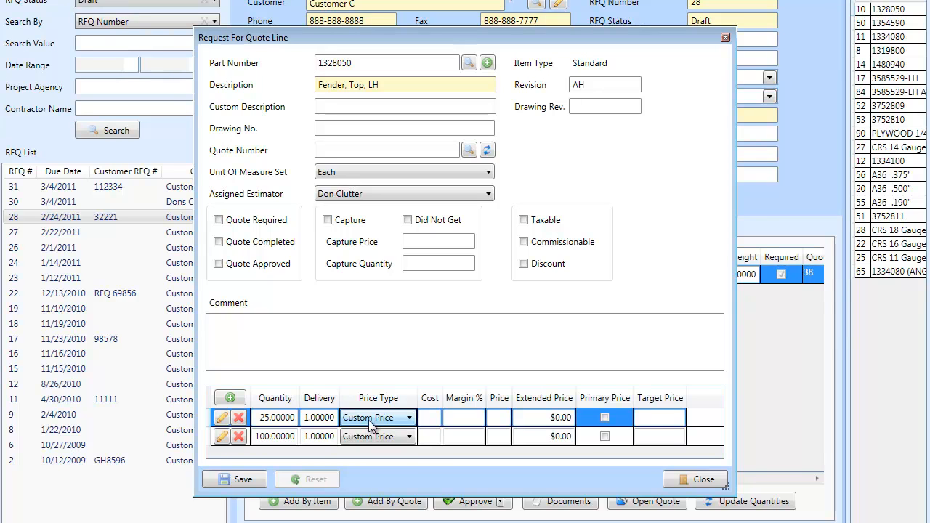
key("Tab")
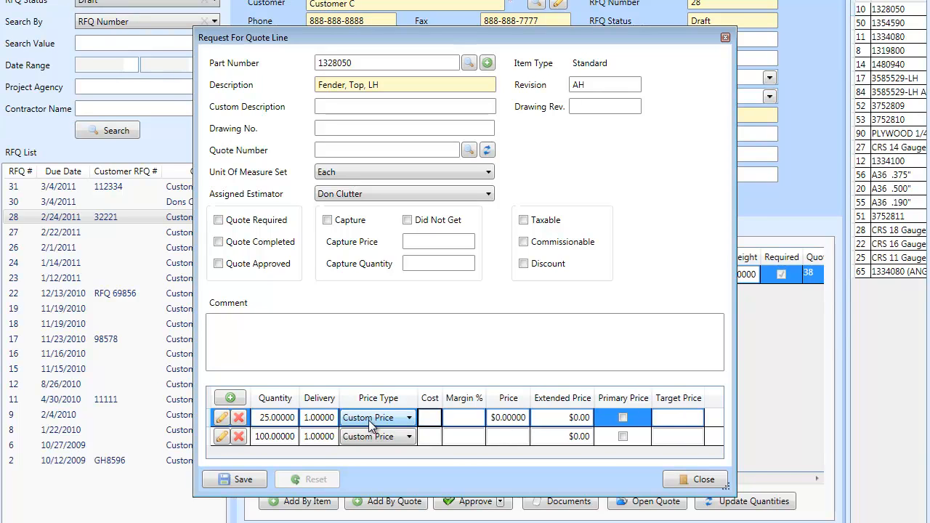
type("15")
key("Tab")
type("5")
key("Tab")
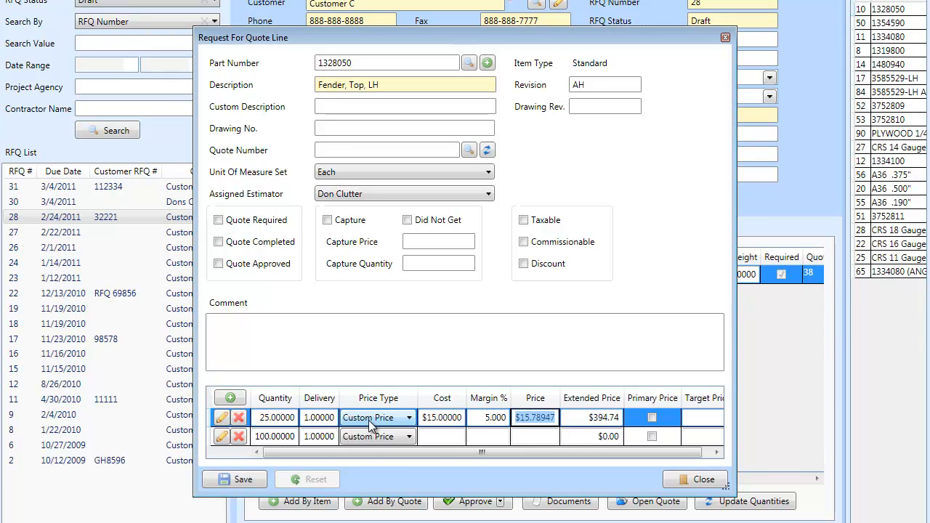
Set the 100-piece quantity's cost to $12 with a 5% margin.
left_click(434, 436)
type("25")
key("Tab")
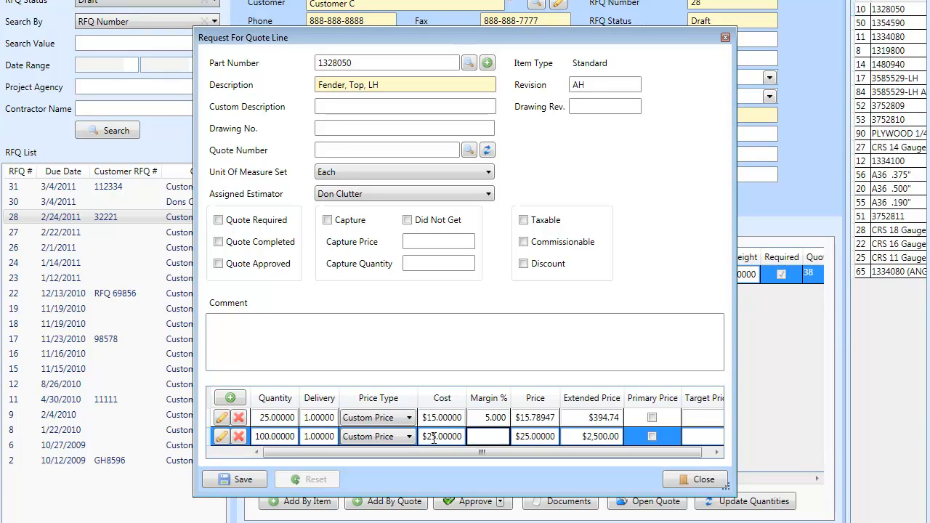
key("shift+Tab")
type("12")
key("Tab")
type("5")
key("Tab")
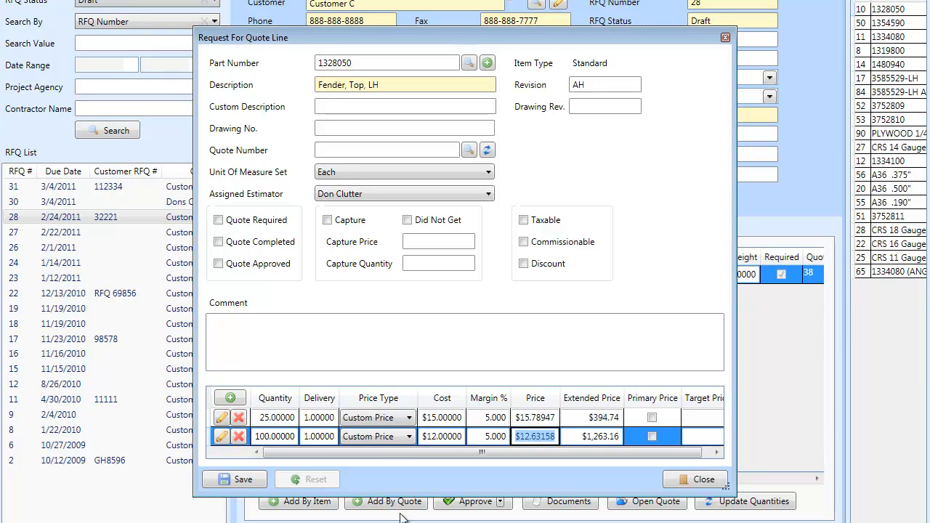
Mark the 100-piece quantity as the primary price and save the quote line.
left_click(651, 436)
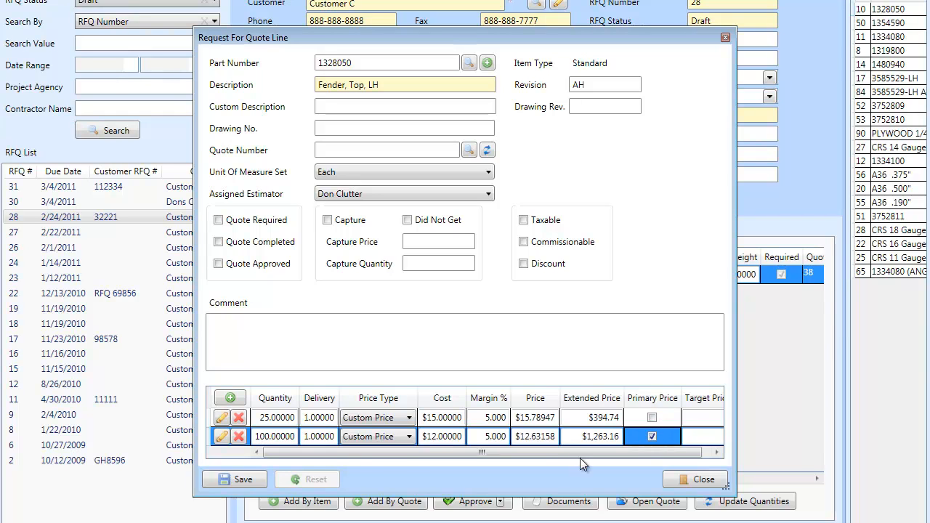
left_click(238, 481)
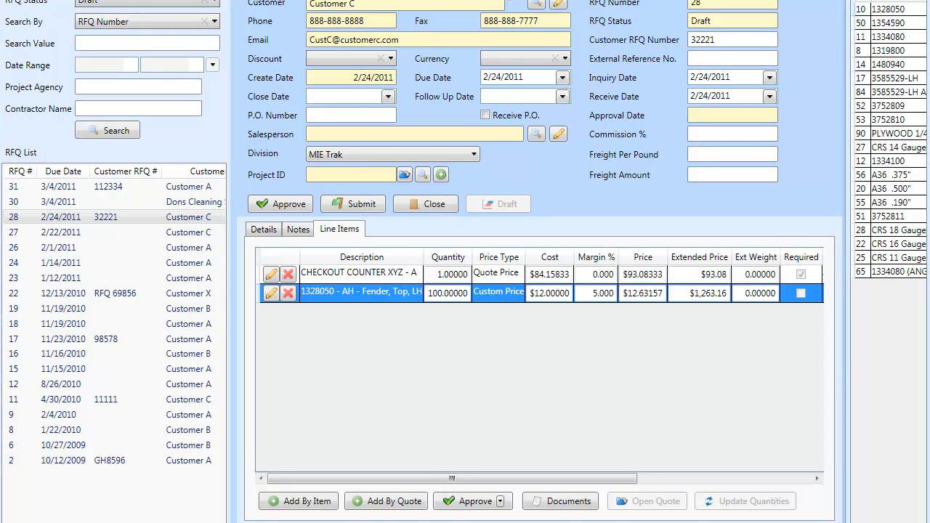
Review the price details of the 100-piece quantity on the Fender, Top, LH line without changing them.
left_click(270, 293)
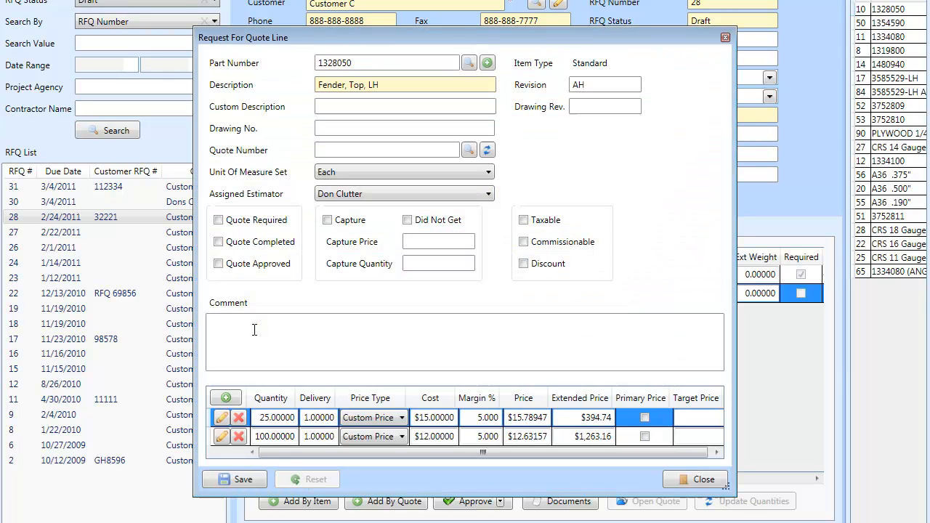
left_click(220, 437)
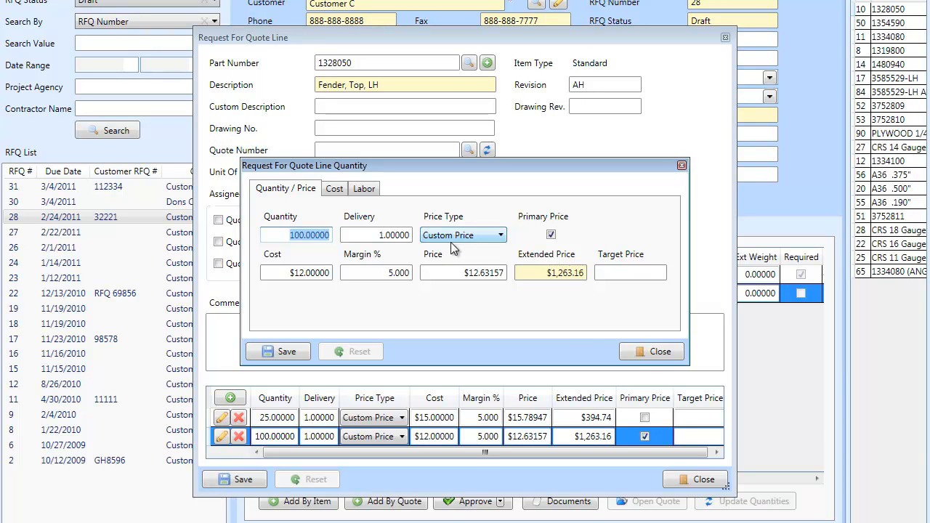
left_click(655, 353)
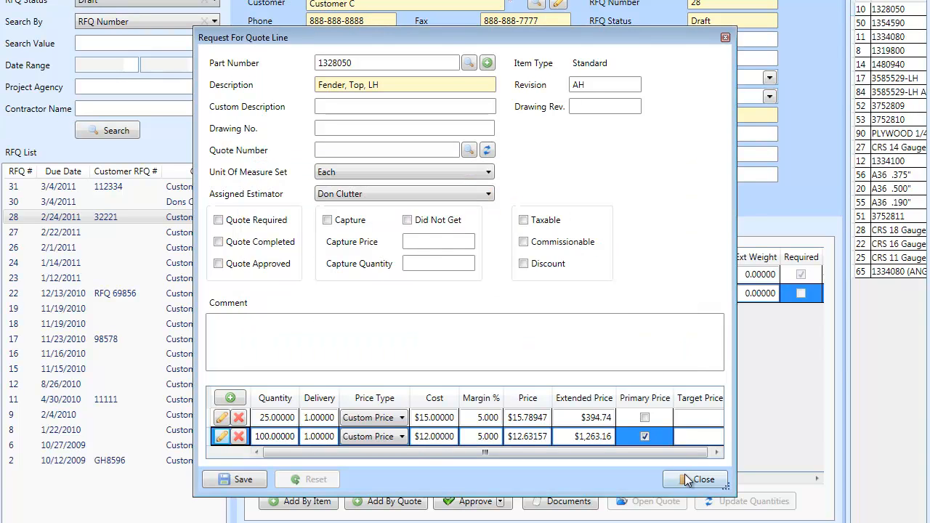
left_click(686, 479)
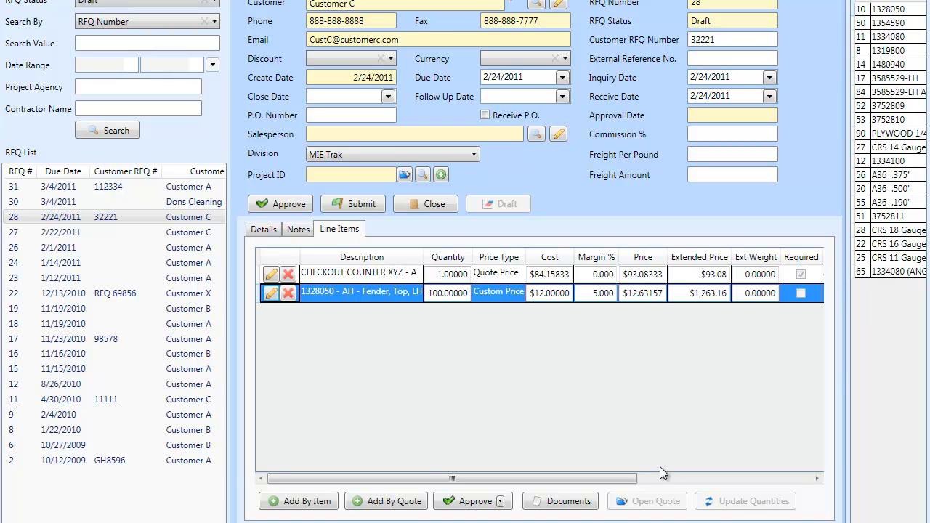